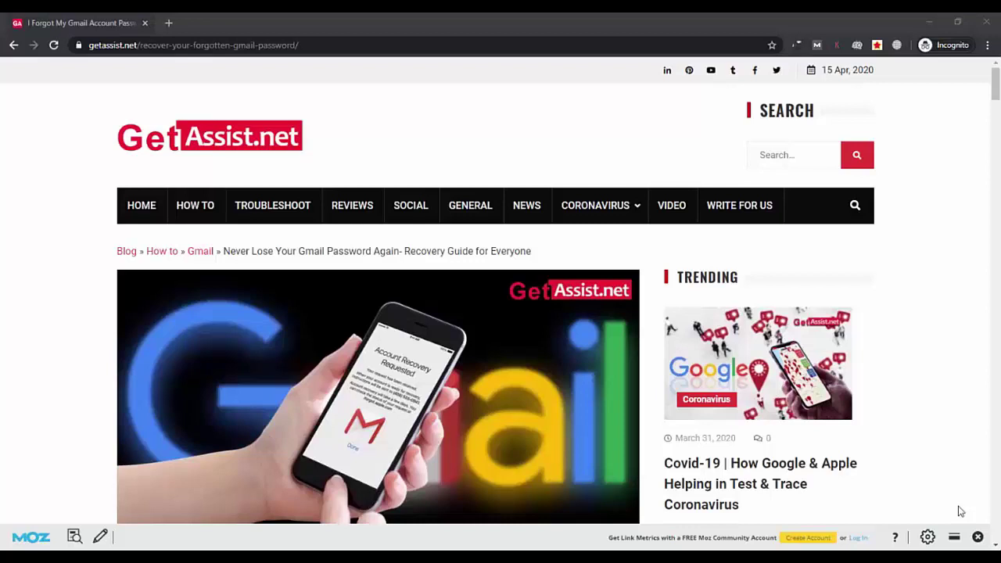
# Bring the Chrome window with the Gmail recovery guide into focus for a new tab
pyautogui.click(11, 239)
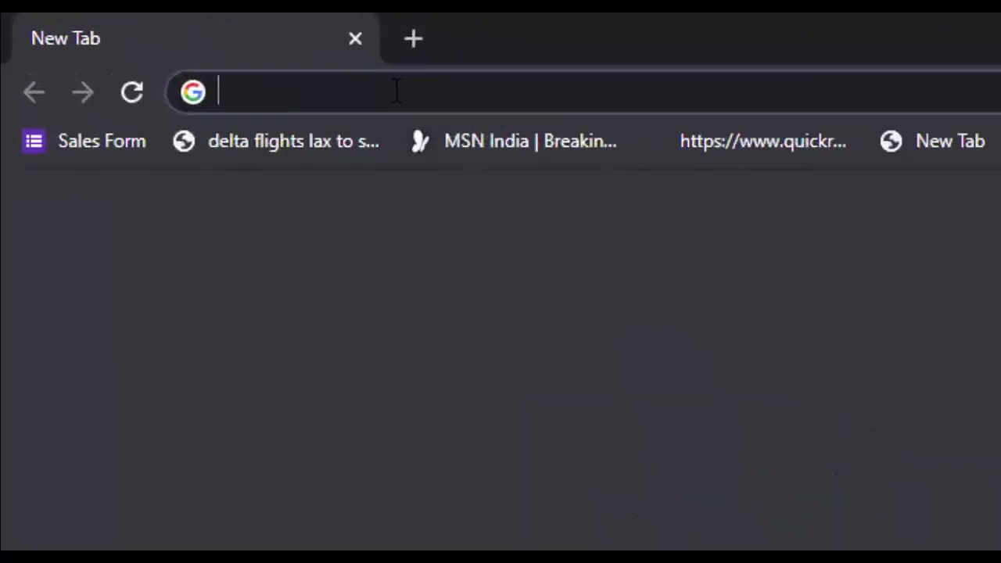
# Go to gmail.com, enter the account's email address, correct a typo, and submit it
pyautogui.write('gmail.c')
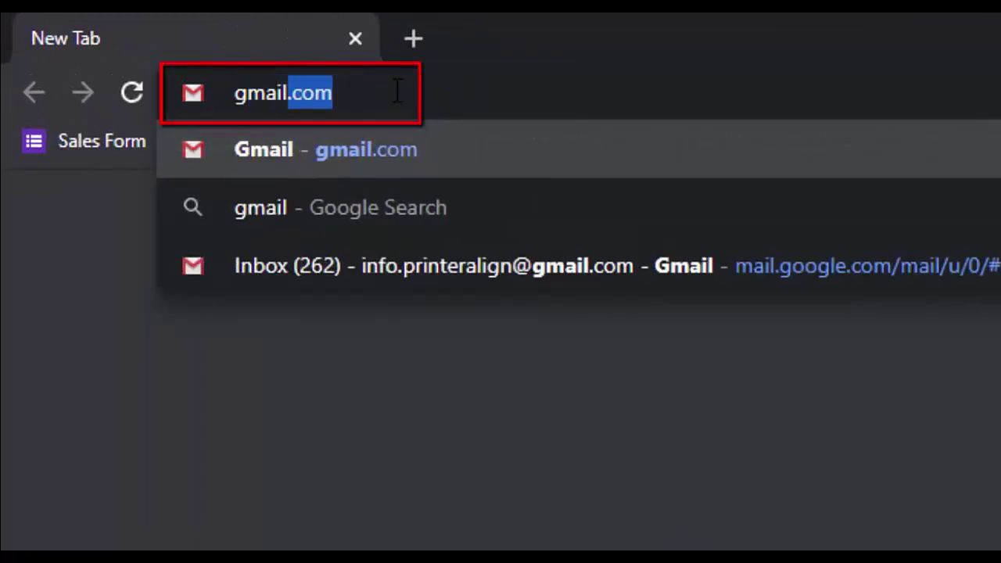
pyautogui.write('om')
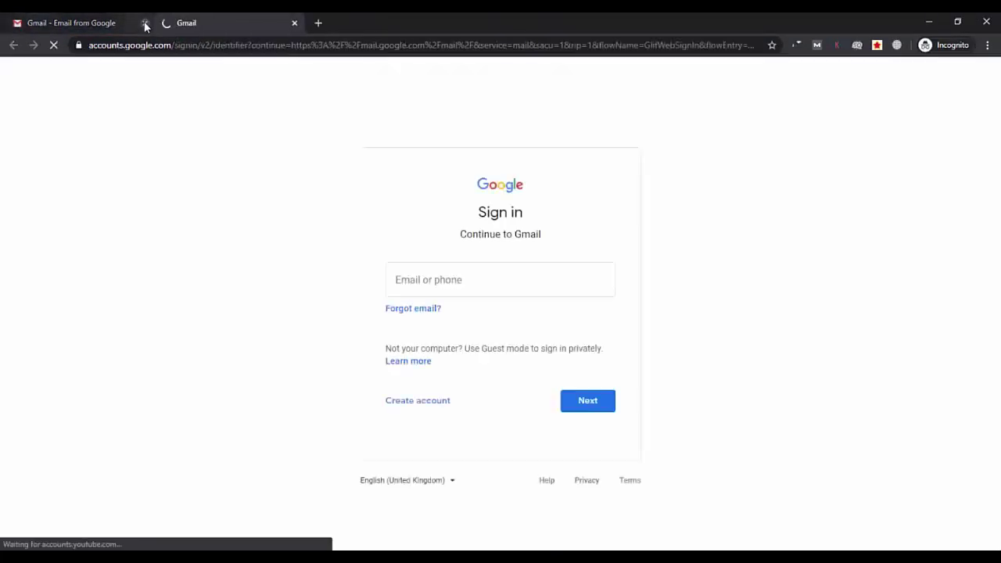
pyautogui.click(469, 280)
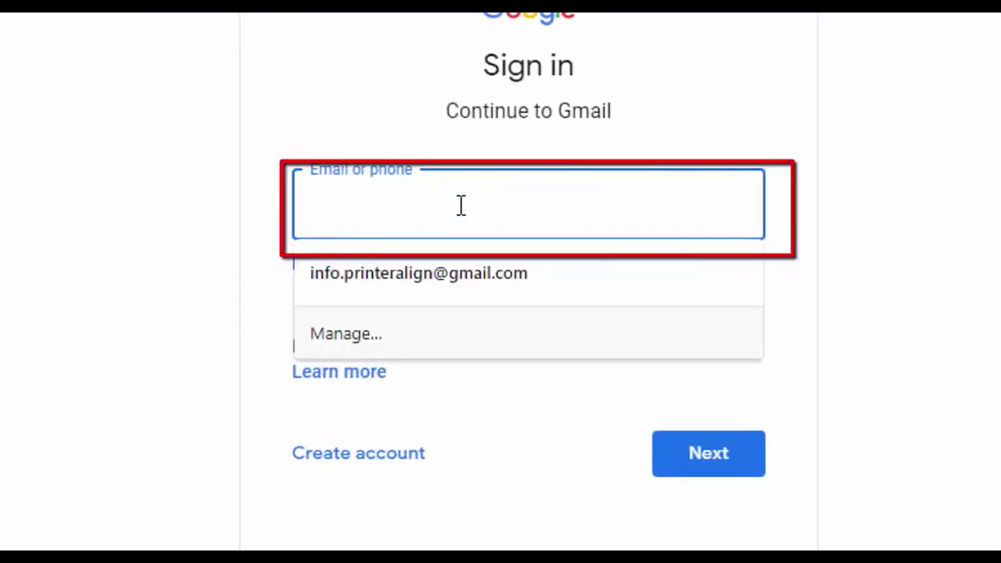
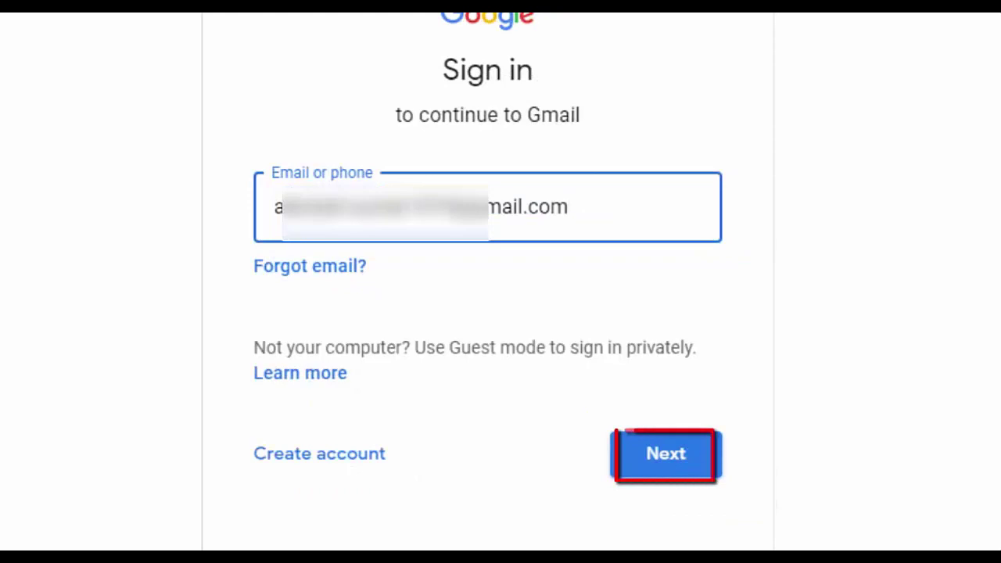
pyautogui.click(657, 458)
pyautogui.click(660, 453)
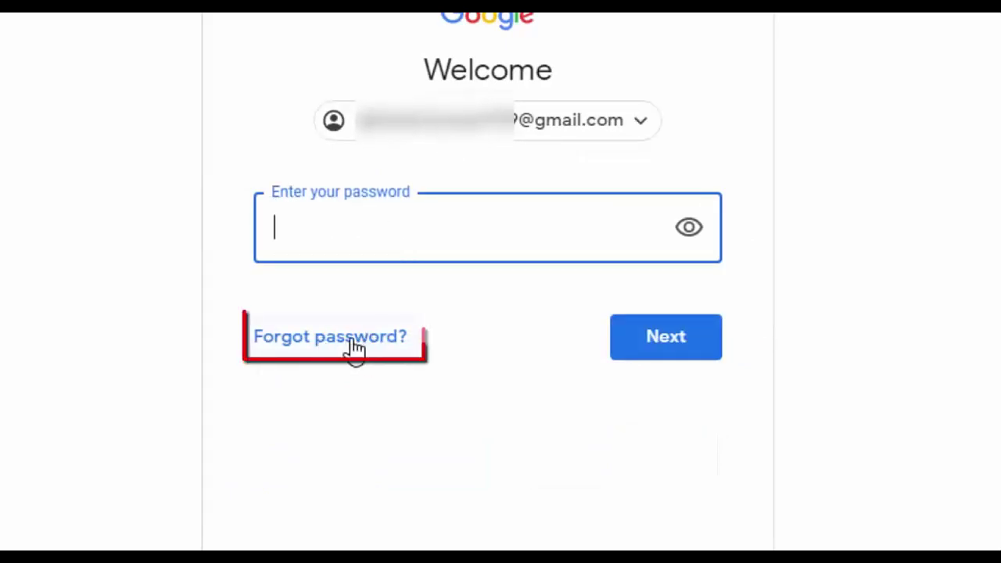
# Choose 'Forgot password?', then 'Try another way' to get a phone verification prompt
pyautogui.click(338, 345)
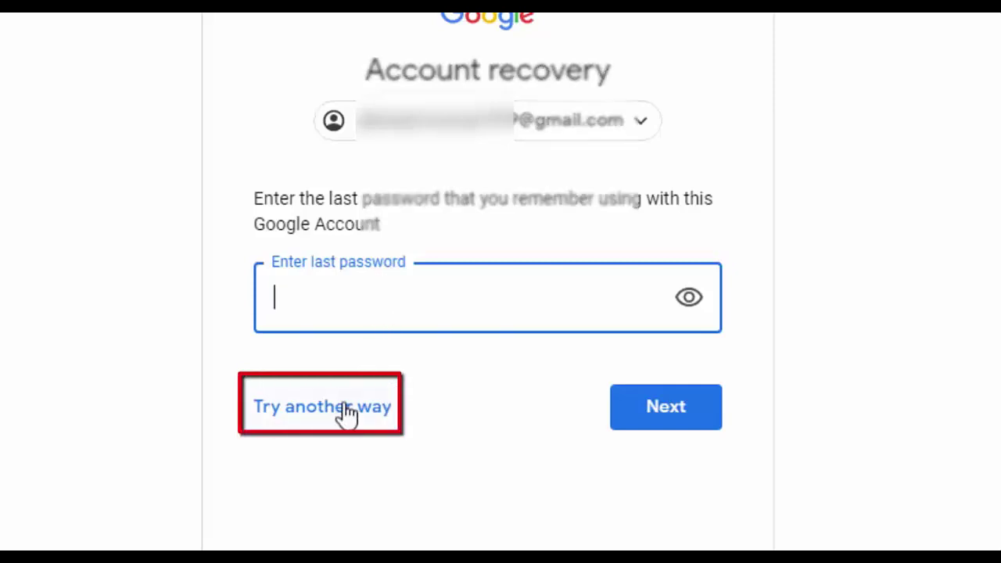
pyautogui.click(317, 414)
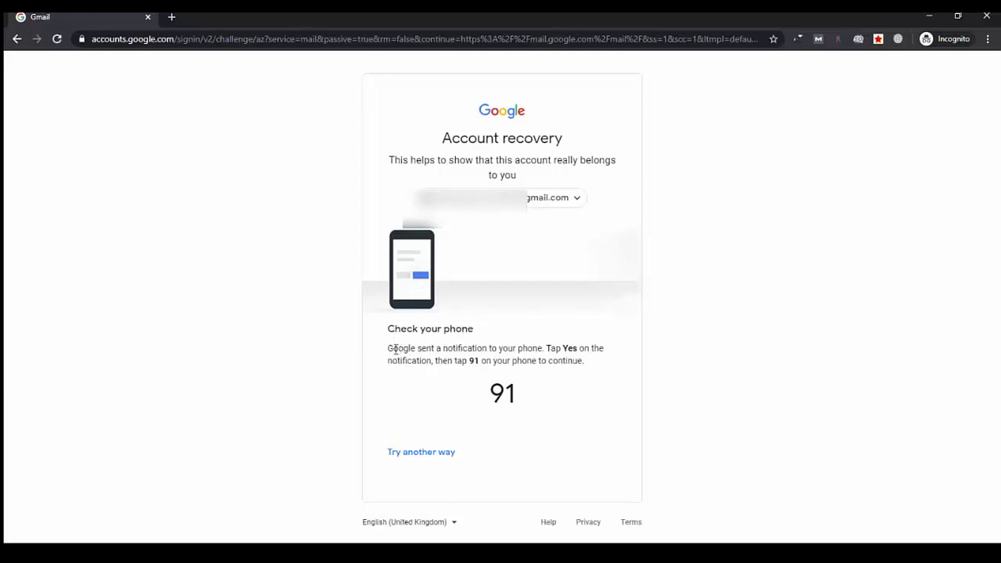
# Highlight the phone instructions to tap Yes and then the number 91
pyautogui.moveTo(389, 348); pyautogui.dragTo(492, 345)
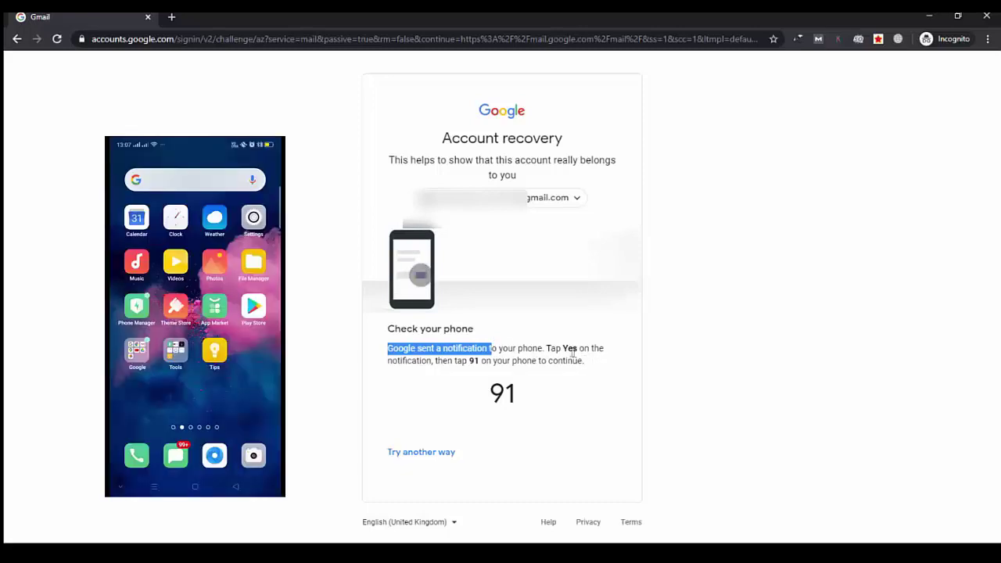
pyautogui.moveTo(549, 348); pyautogui.dragTo(623, 351)
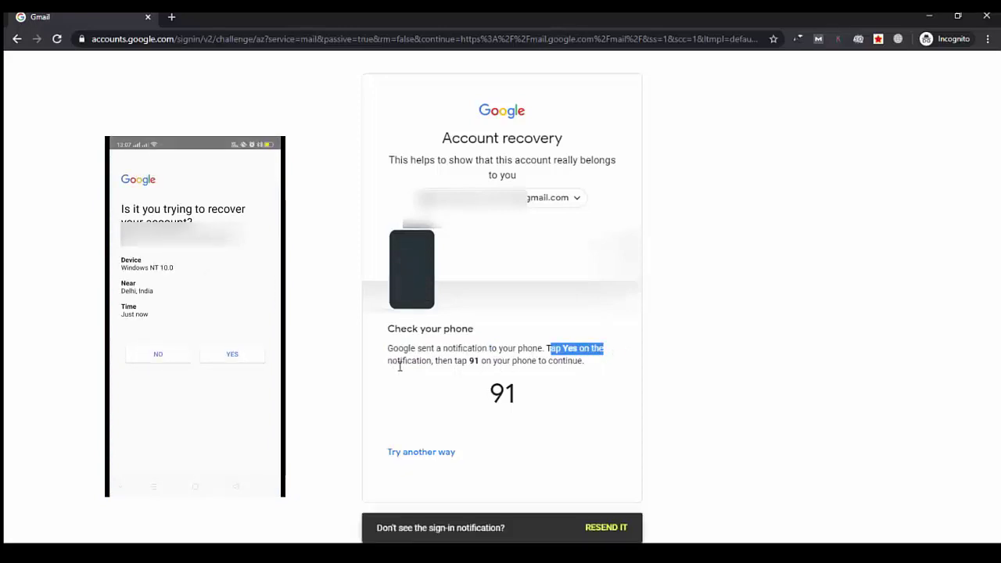
pyautogui.moveTo(407, 361); pyautogui.dragTo(489, 361)
pyautogui.click(468, 361)
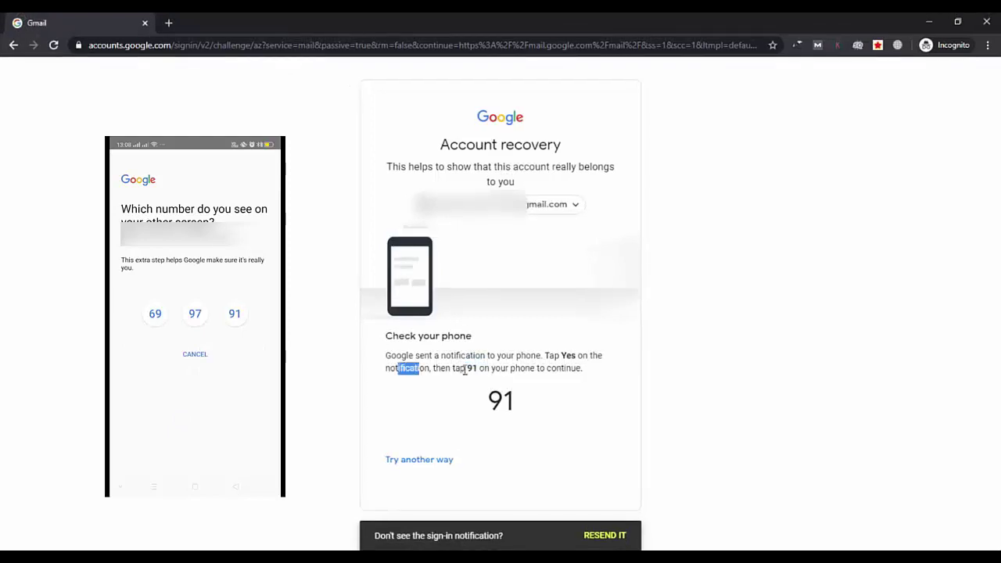
pyautogui.moveTo(464, 369); pyautogui.dragTo(490, 368)
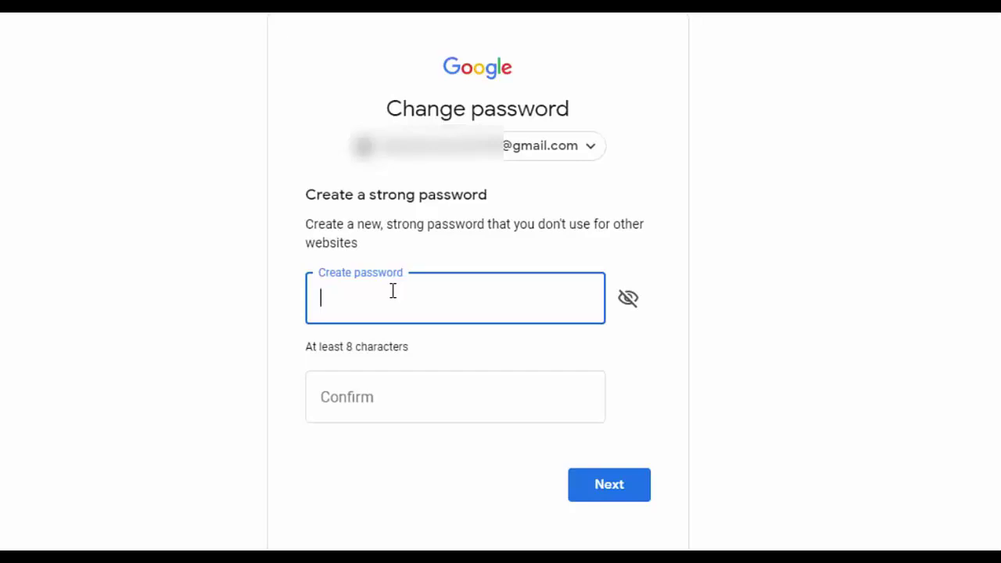
# Enter the new account password in Create password and retype it in Confirm
pyautogui.write('abcdefg')
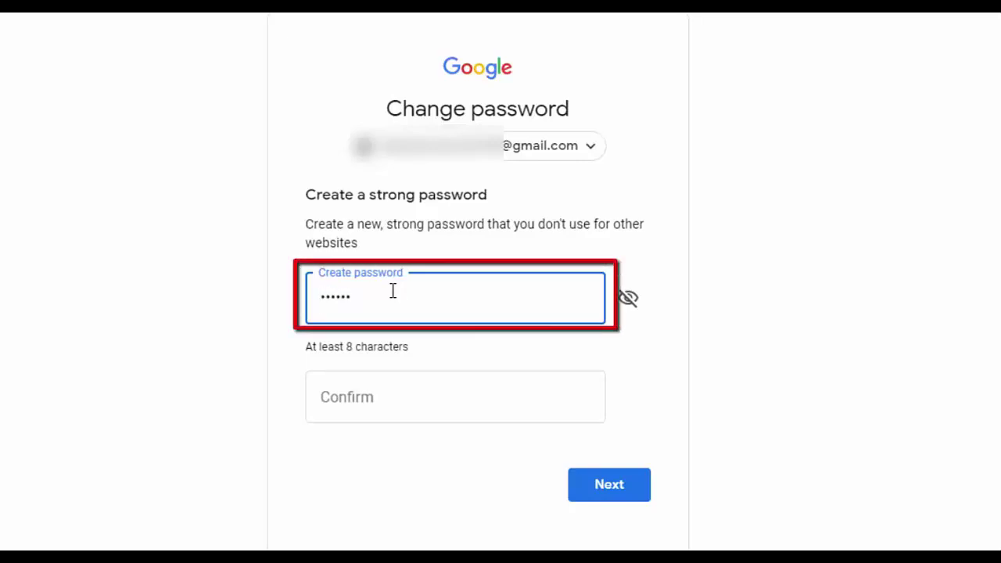
pyautogui.write('hij')
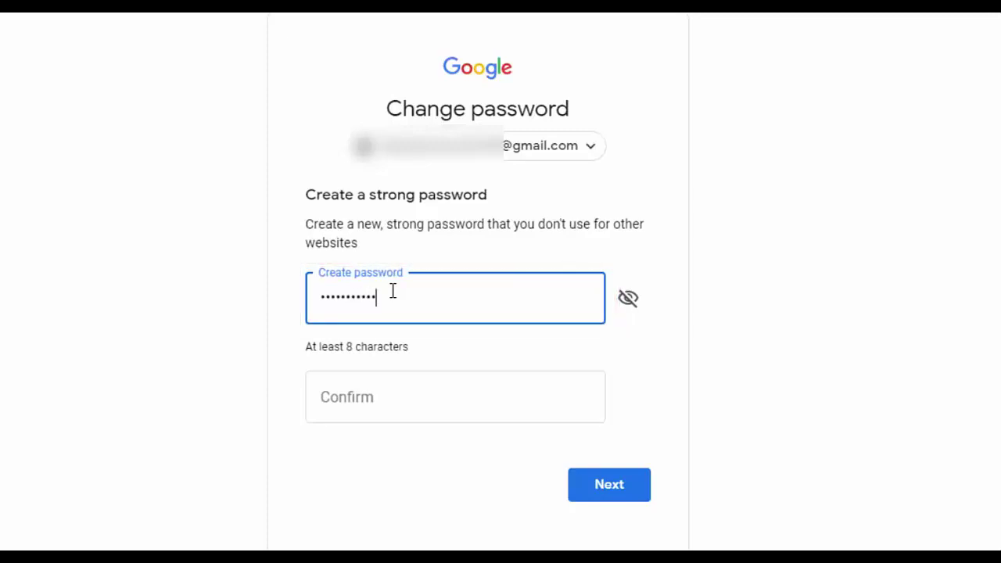
pyautogui.click(400, 389)
pyautogui.write('abcdef')
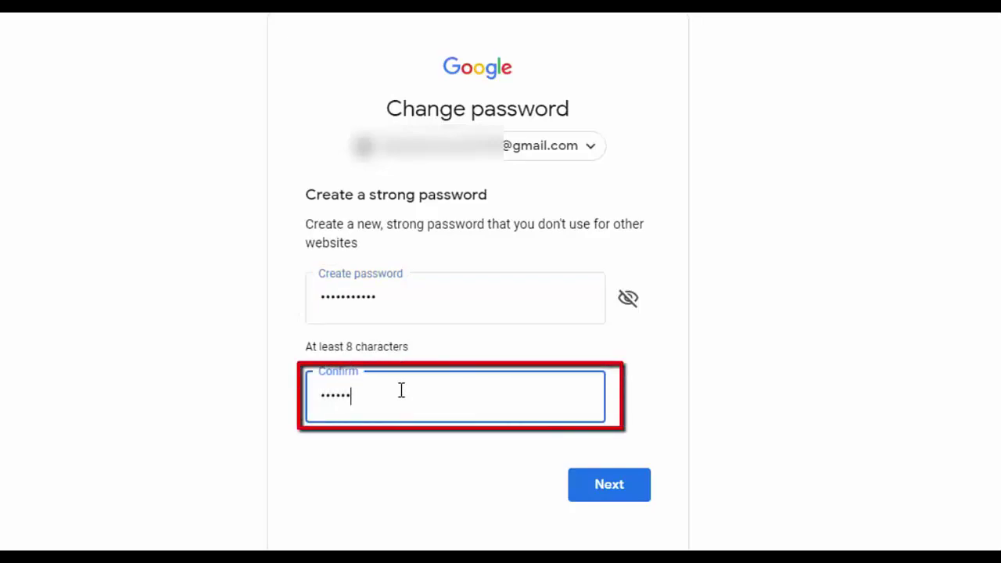
pyautogui.write('ghi')
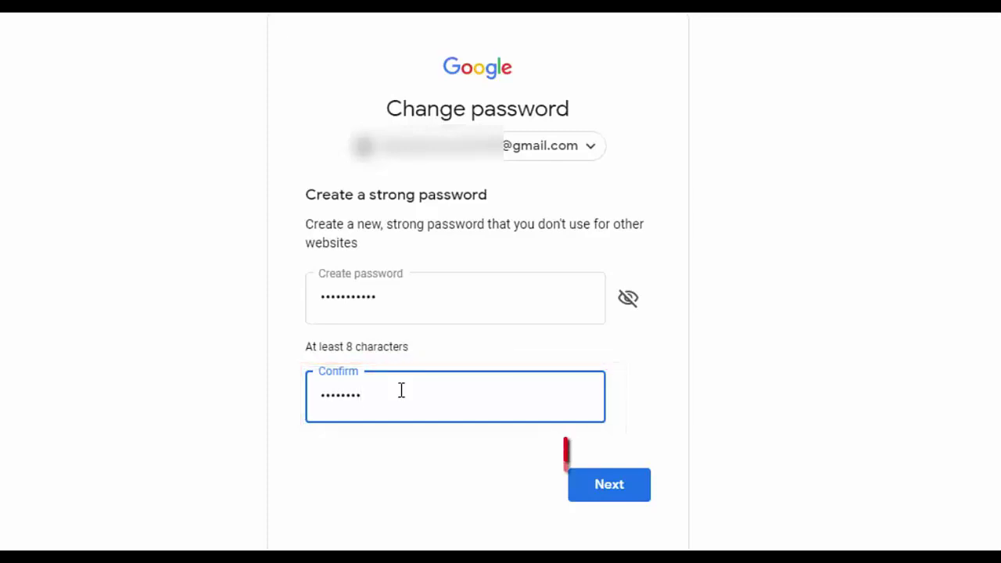
pyautogui.write('j')
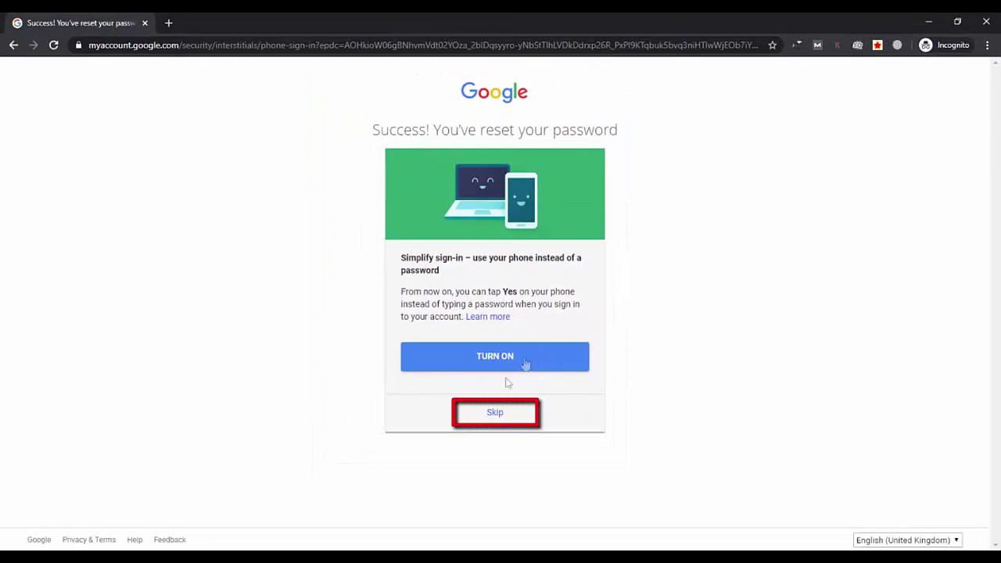
# Skip the phone sign-in prompt and open the account menu from the profile avatar
pyautogui.click(497, 419)
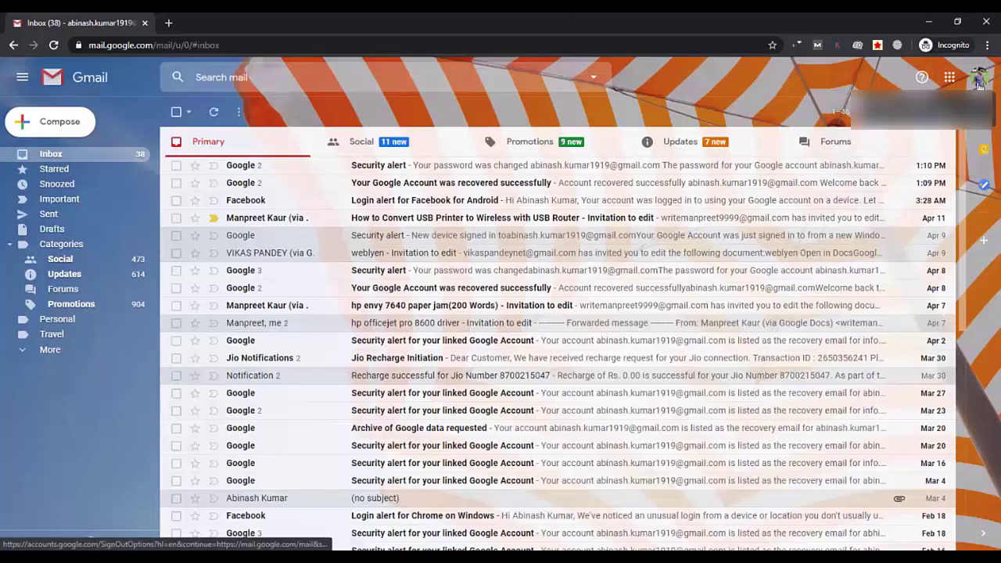
pyautogui.click(978, 81)
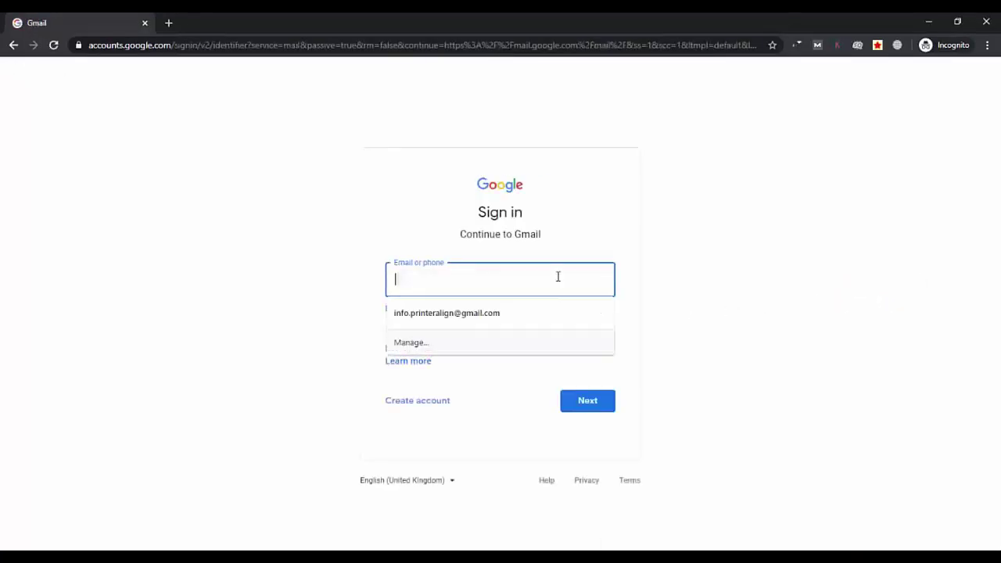
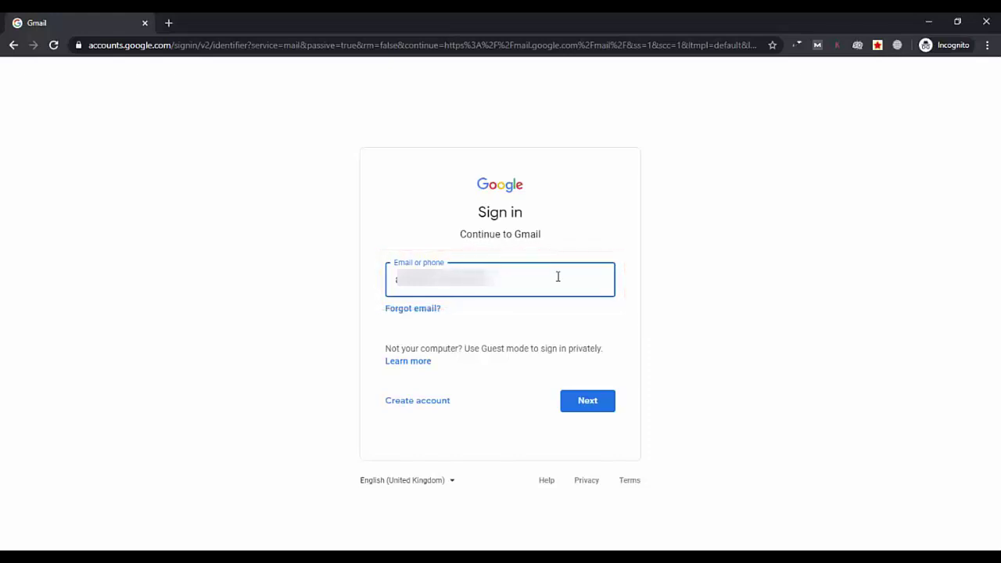
# Enter the account email, continue, and type the new password
pyautogui.click(589, 400)
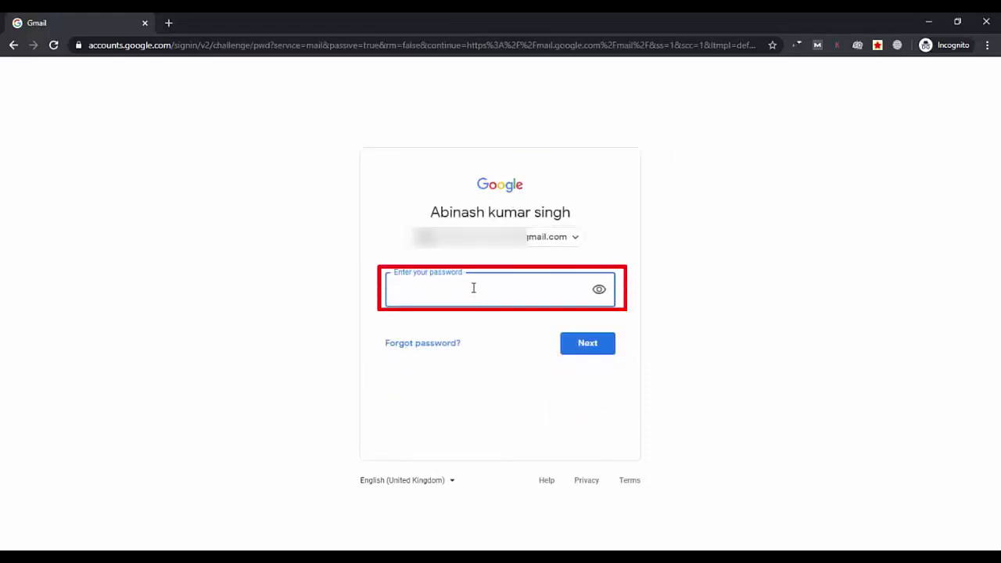
pyautogui.write('••••••••••••')
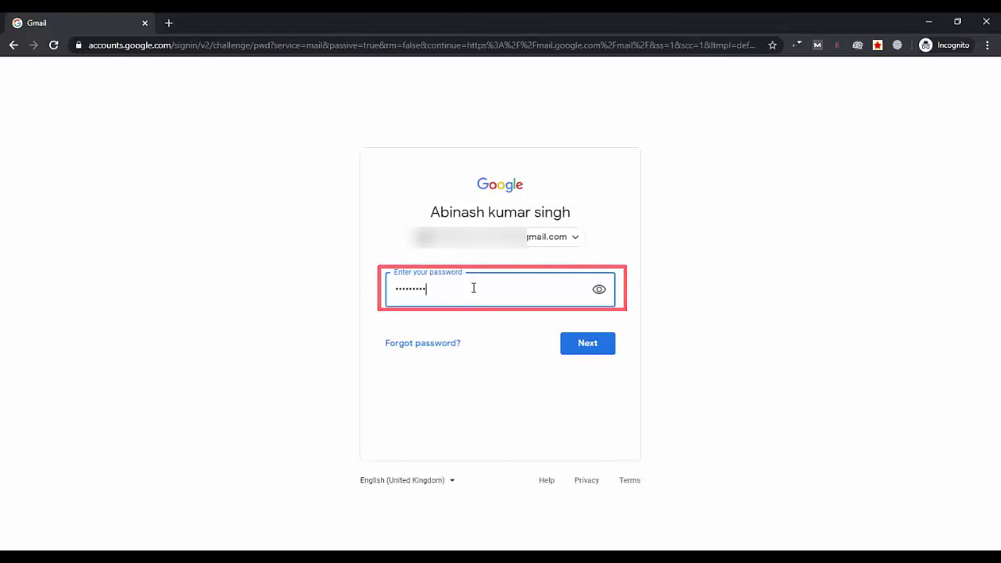